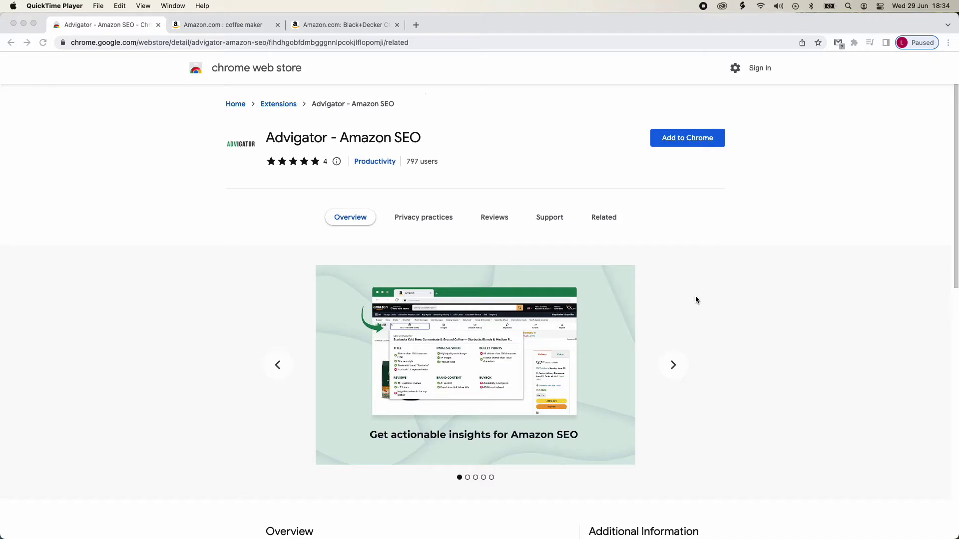
# Add the Advigator - Amazon SEO extension to Chrome and confirm the Add extension prompt
pyautogui.click(696, 298)
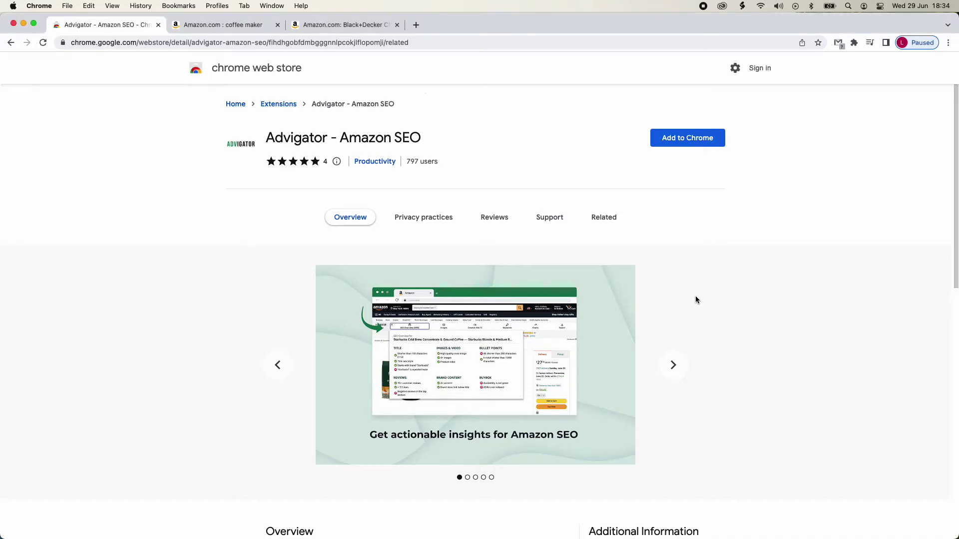
pyautogui.click(672, 141)
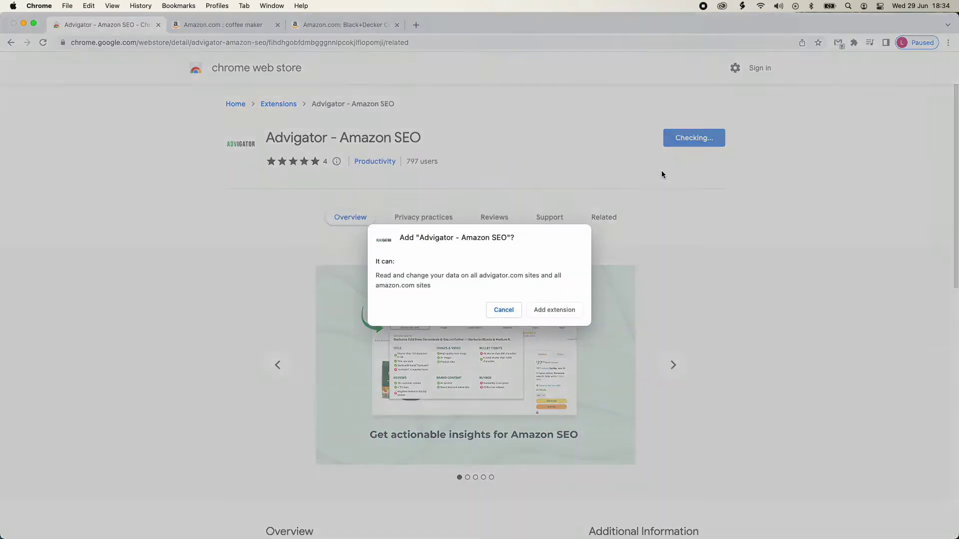
pyautogui.click(561, 309)
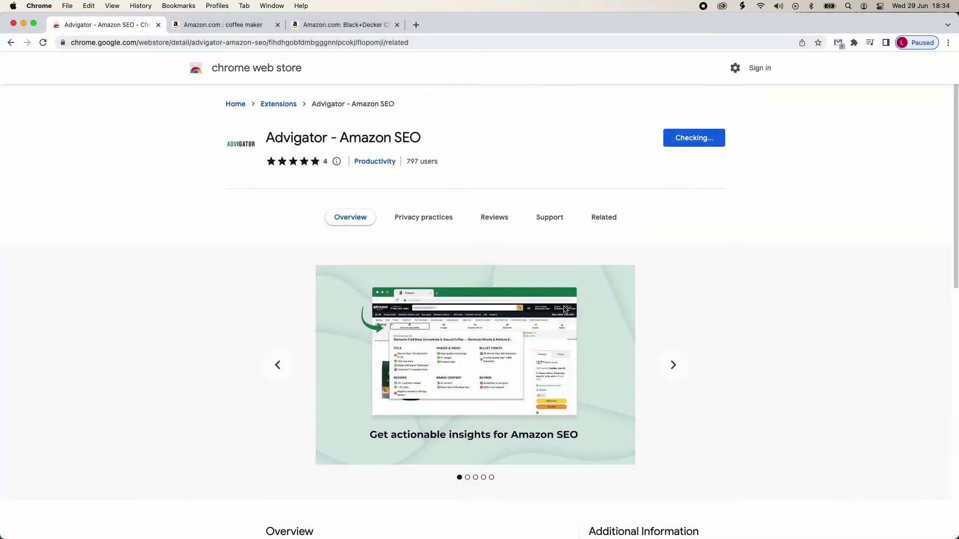
# Show Advigator's Brands table for the Amazon 'coffee maker' search results
pyautogui.click(230, 25)
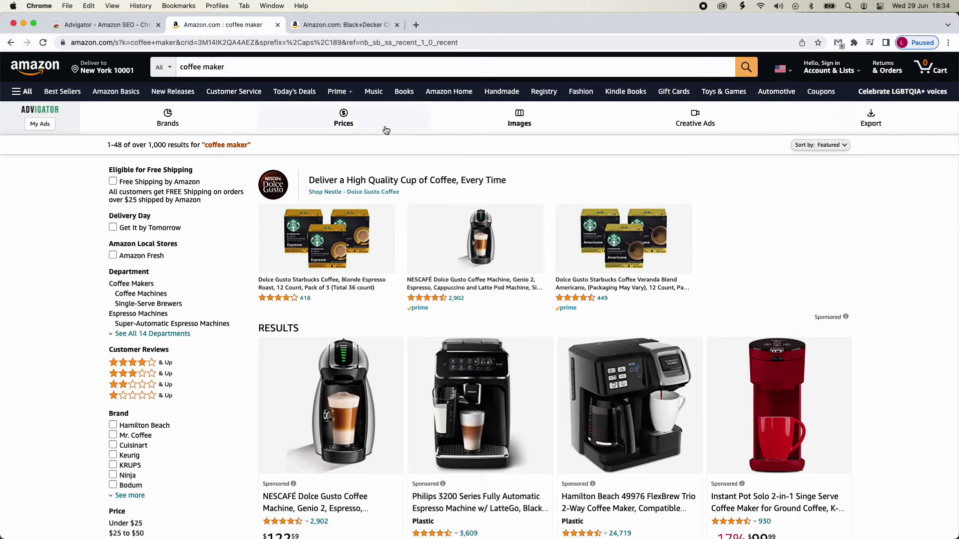
pyautogui.click(164, 124)
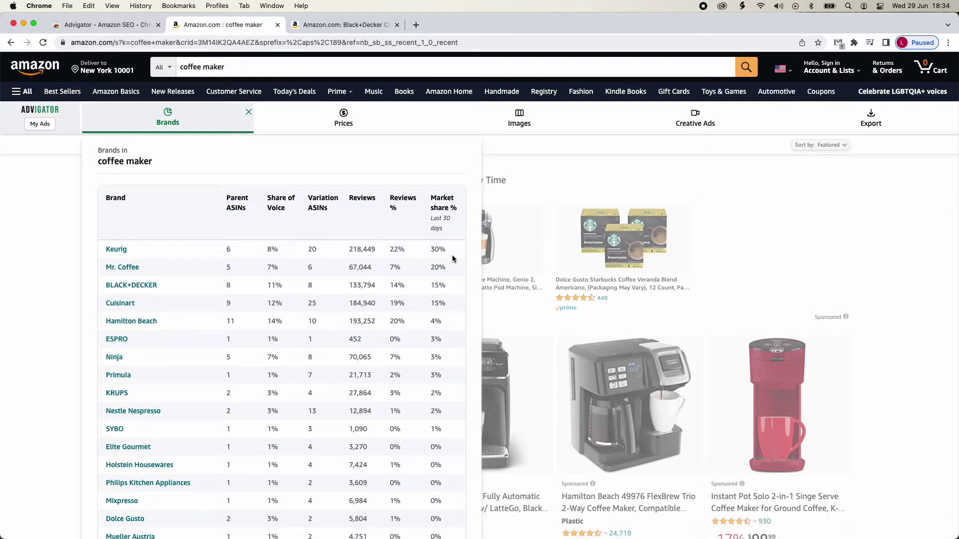
# Show coffee maker price statistics (15 $ to 799 $, median 82 $), checking the lowest range's 49 ASINs
pyautogui.click(330, 130)
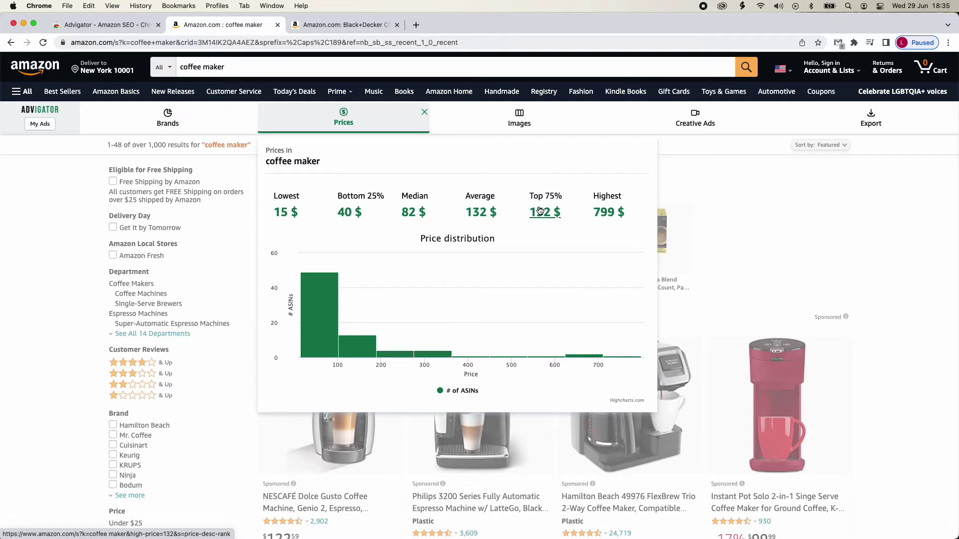
pyautogui.moveTo(319, 281)
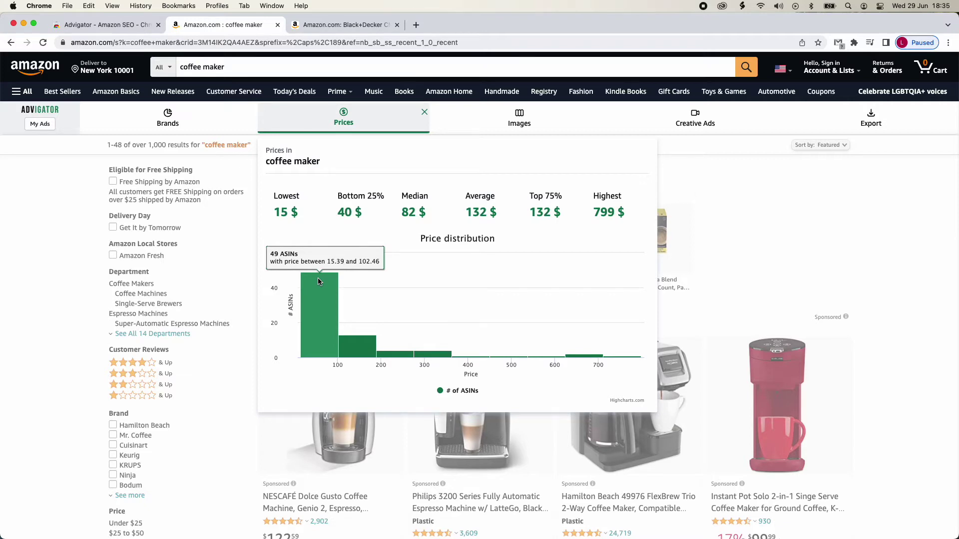
# Browse the main and secondary images of the top coffee maker products
pyautogui.click(453, 129)
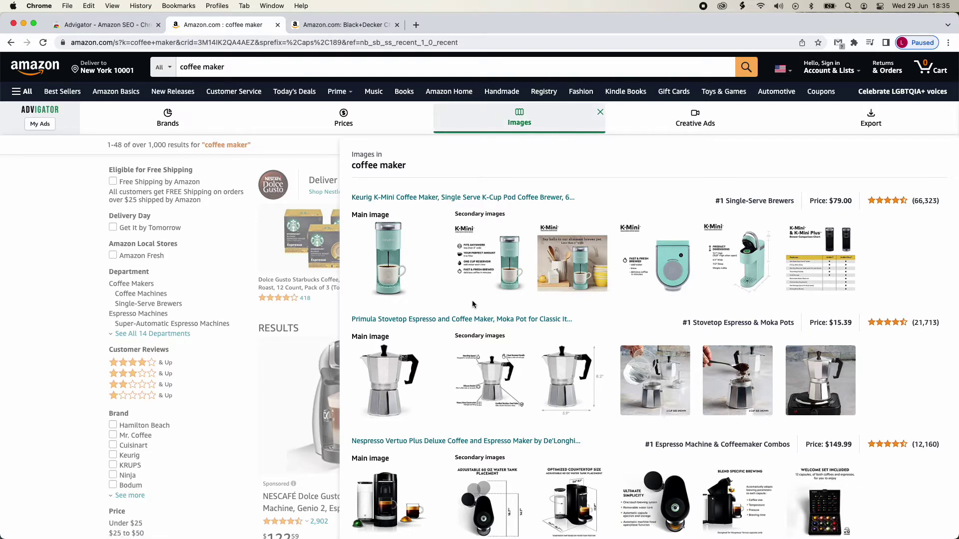
pyautogui.scroll(-5, 474, 304)
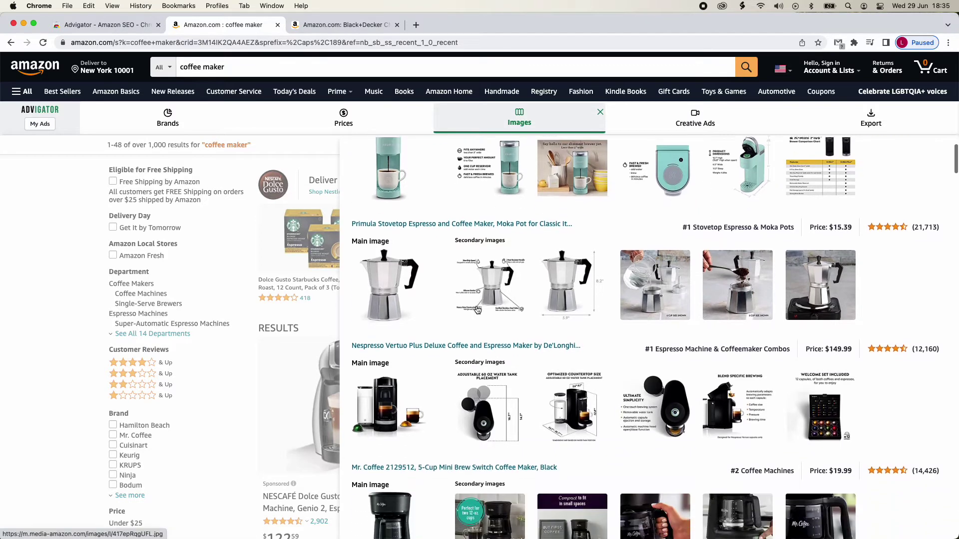
pyautogui.scroll(-5, 480, 304)
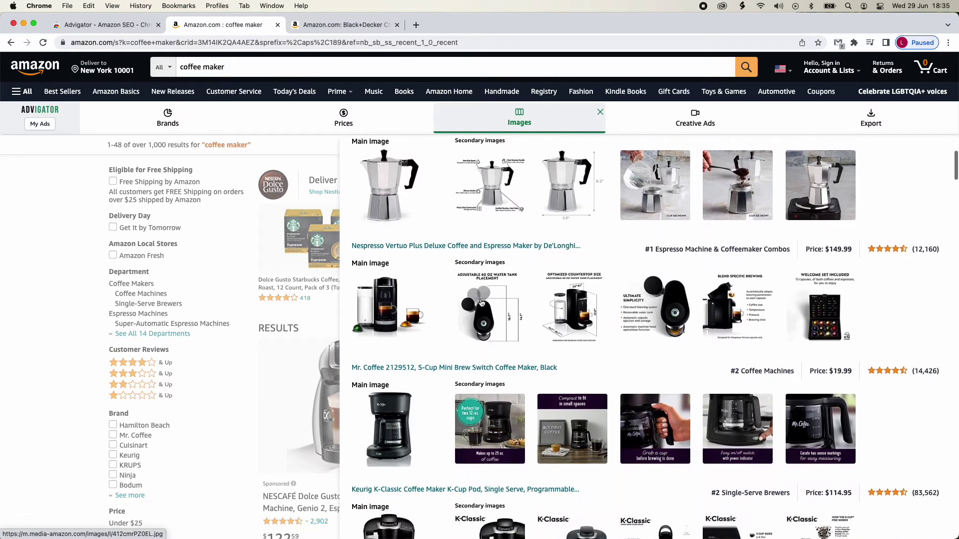
pyautogui.scroll(-4, 480, 300)
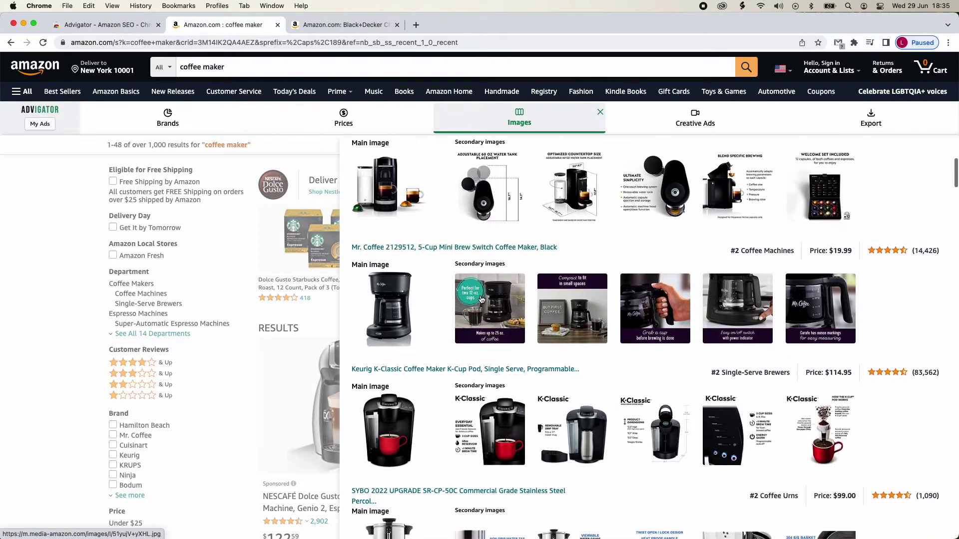
pyautogui.scroll(-2, 481, 299)
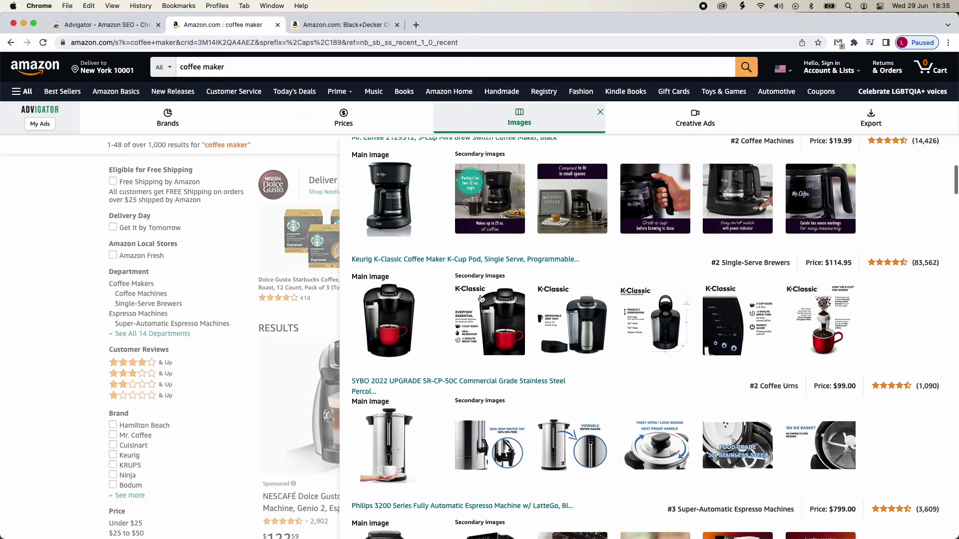
# View the coffee maker creative ads, play the first brand video, then show the Sponsored Brand Custom Image ads
pyautogui.click(633, 116)
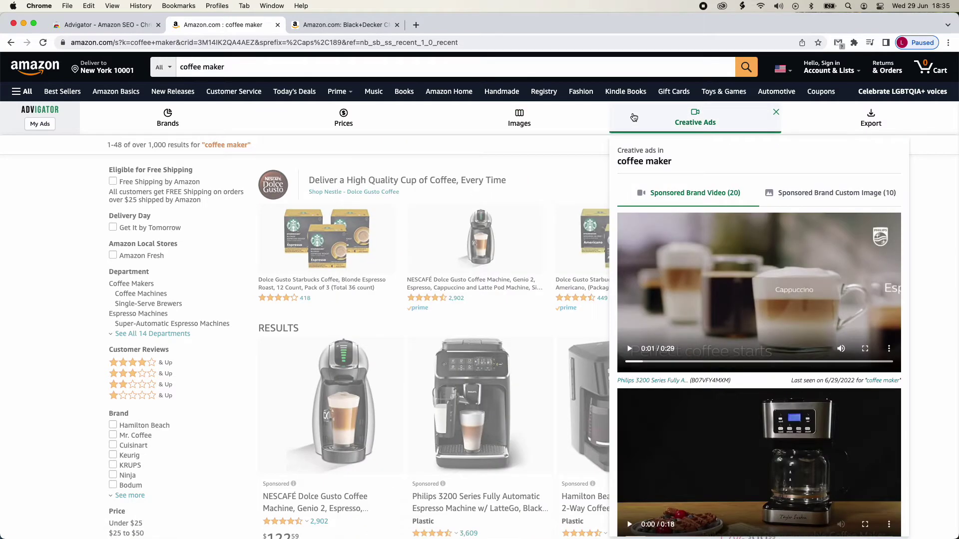
pyautogui.click(630, 349)
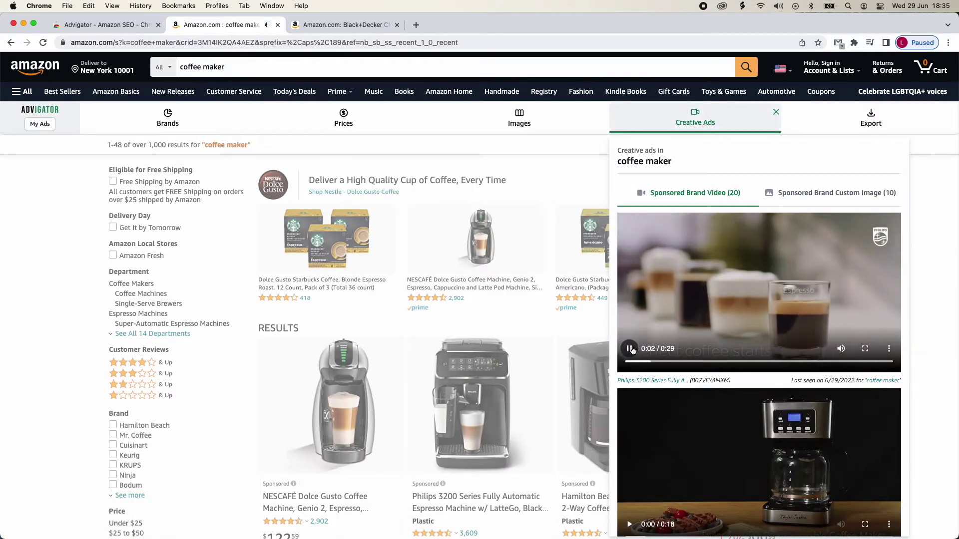
pyautogui.click(822, 193)
pyautogui.scroll(-4, 806, 170)
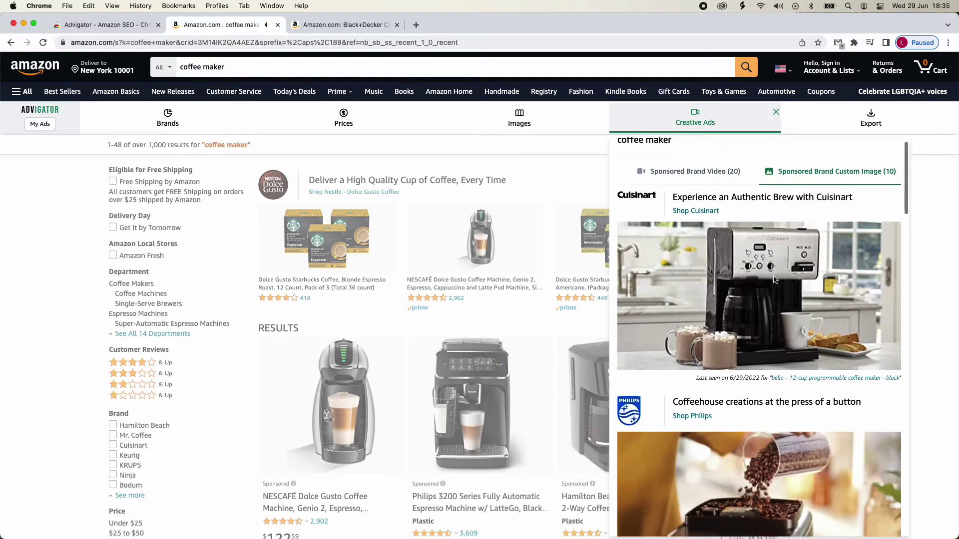
# Export the coffee maker critical reviews to CSV, open the file, and return to the Black+Decker product page
pyautogui.click(801, 131)
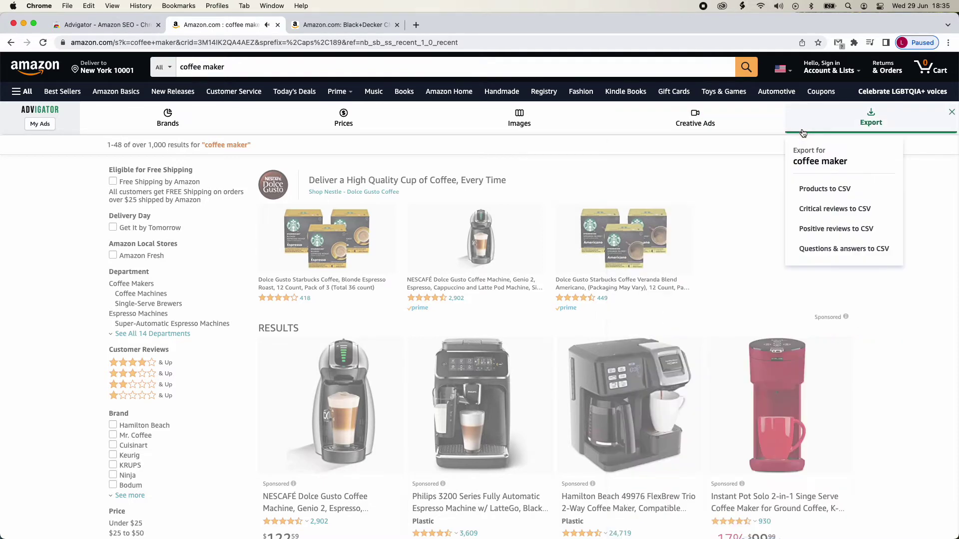
pyautogui.click(823, 212)
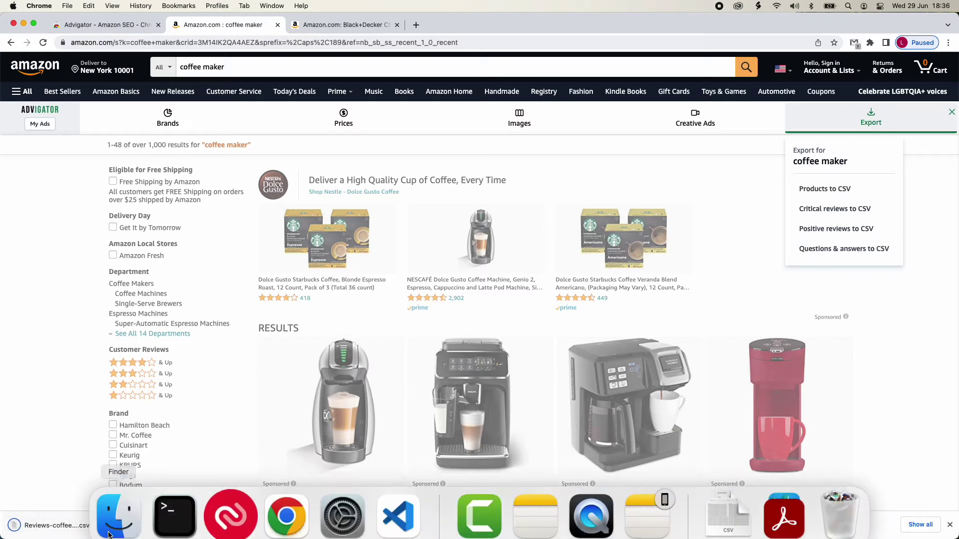
pyautogui.click(57, 525)
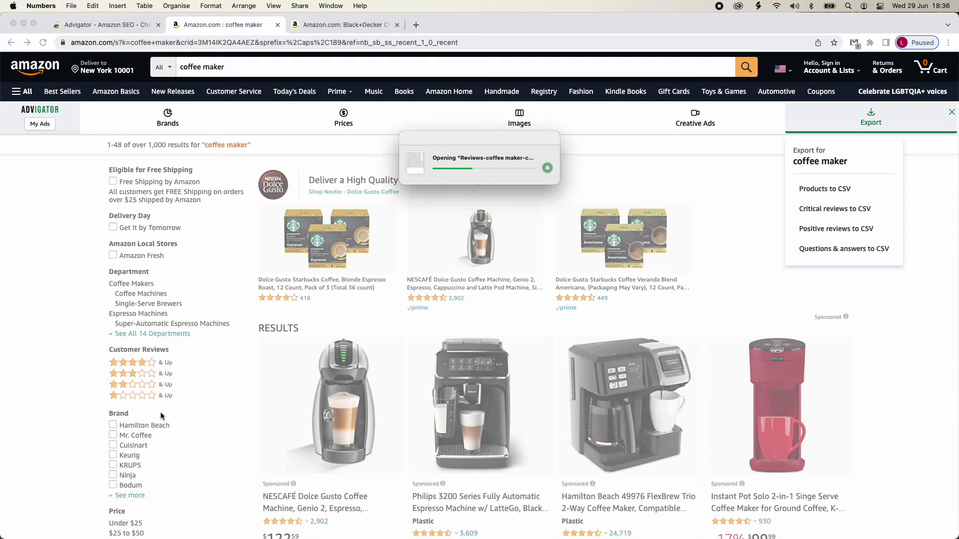
pyautogui.click(319, 26)
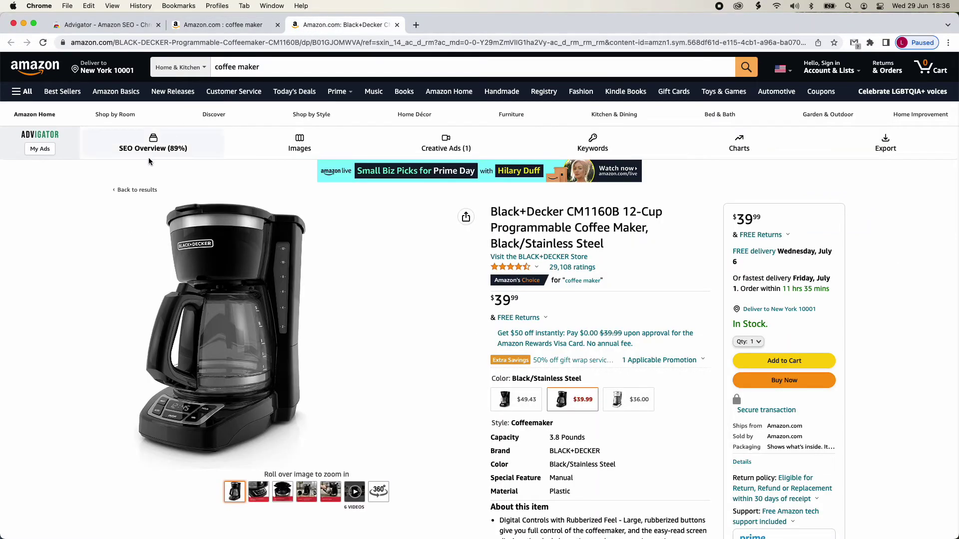
# Show the Black+Decker CM1160B SEO Overview at 89%, flagging repeated 'black' and negative top reviews
pyautogui.click(58, 195)
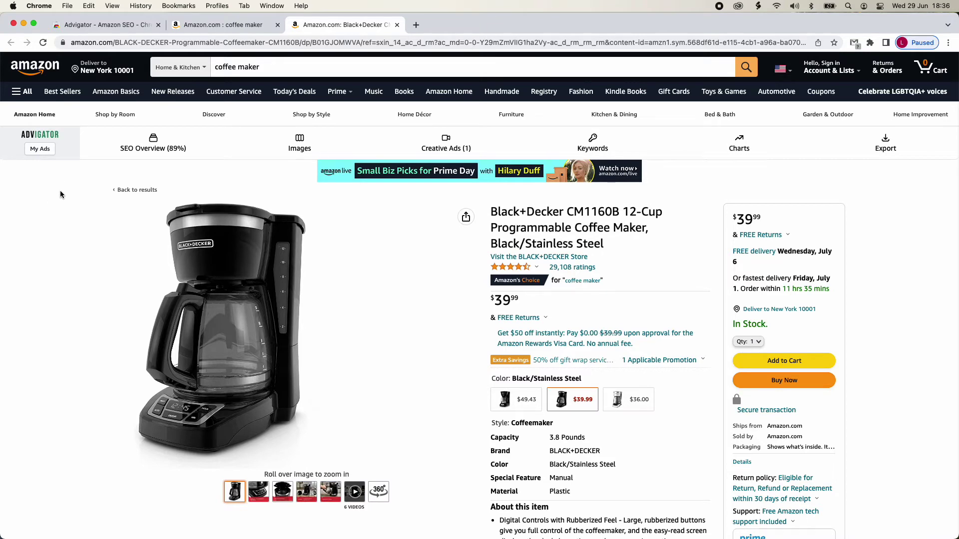
pyautogui.click(119, 153)
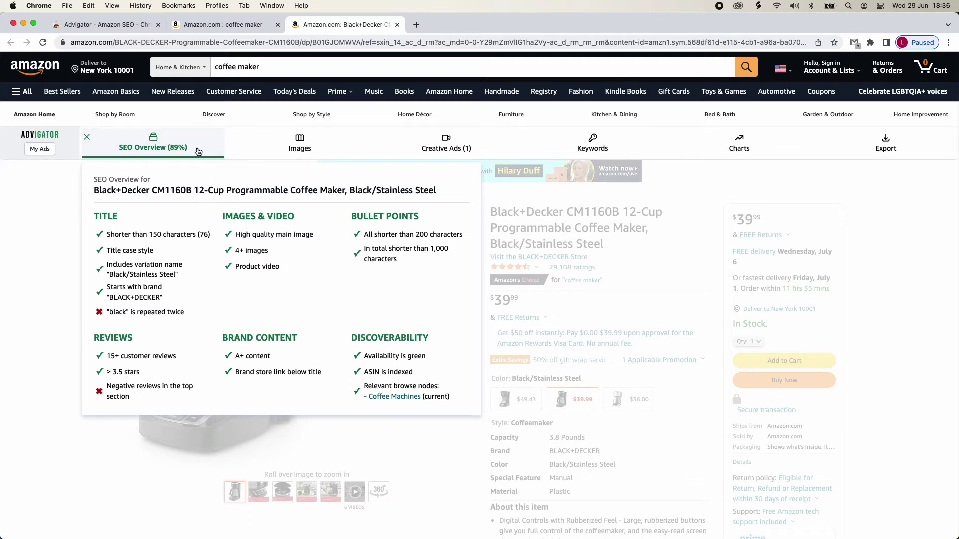
# Compare the CM1160B's main and secondary images against 29 similar Coffee Machines products
pyautogui.click(250, 154)
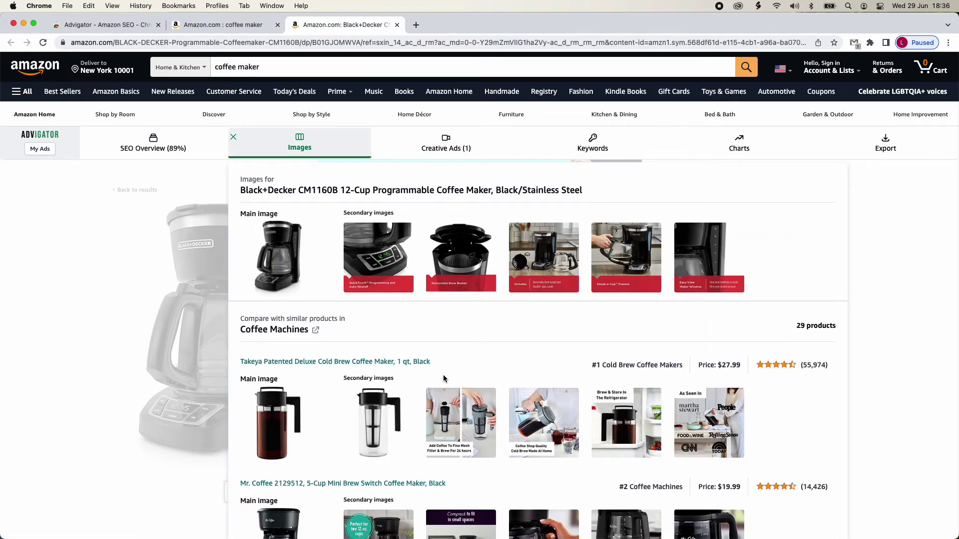
pyautogui.scroll(-5, 443, 378)
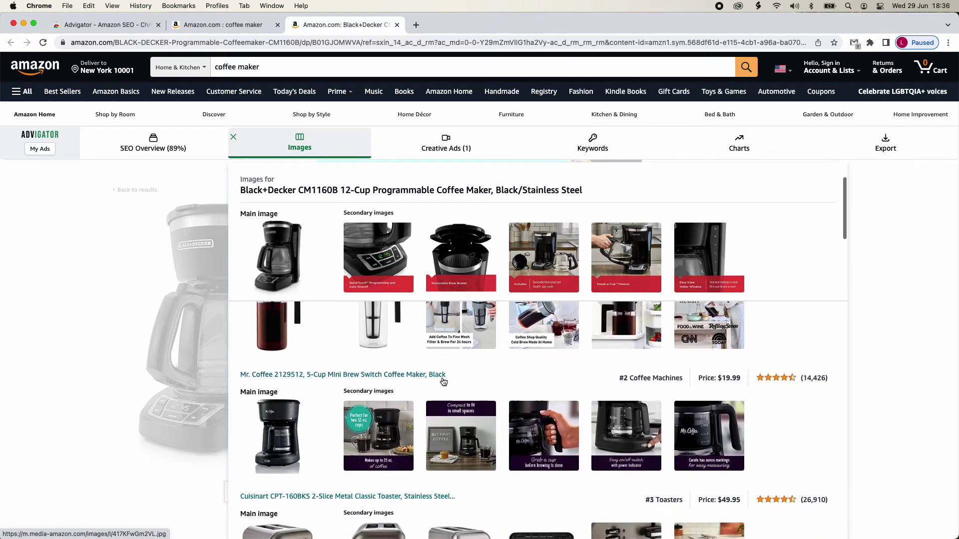
pyautogui.scroll(-3, 442, 385)
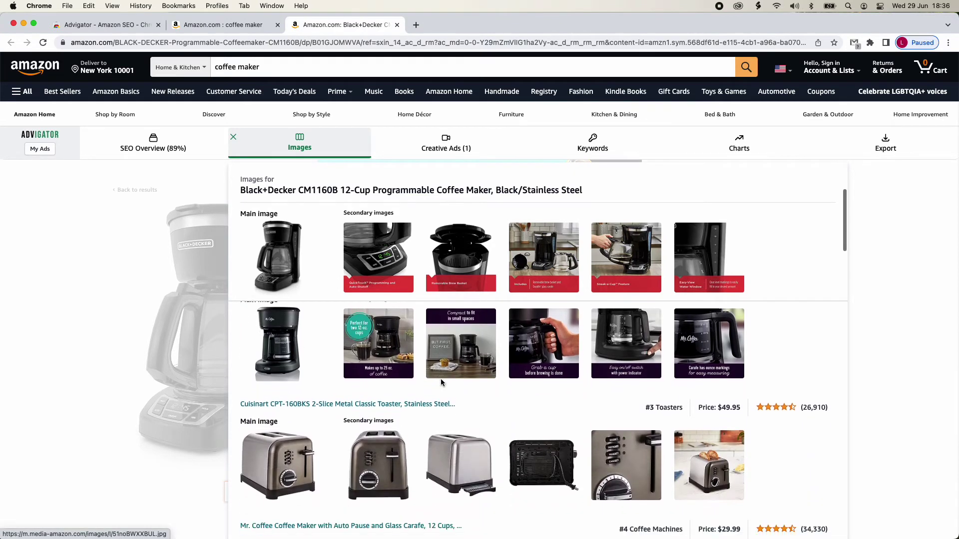
pyautogui.scroll(-3, 444, 377)
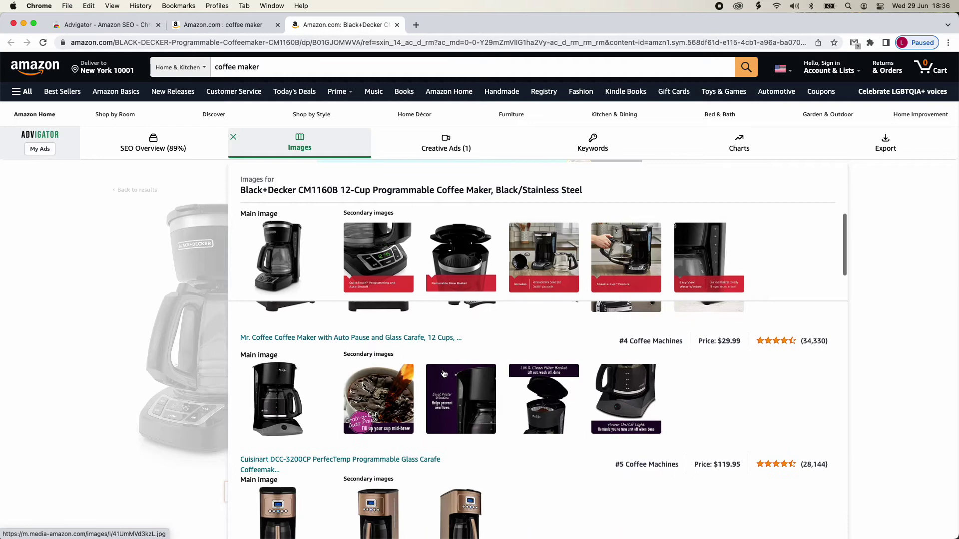
# Play the product's Sponsored Brand Video in Creative Ads, then show its 36 extracted keywords
pyautogui.click(445, 143)
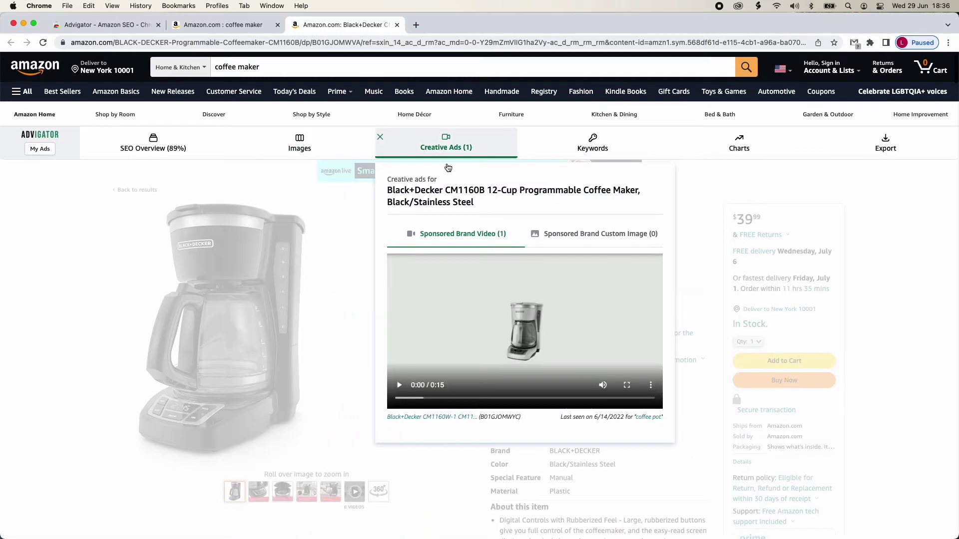
pyautogui.click(442, 311)
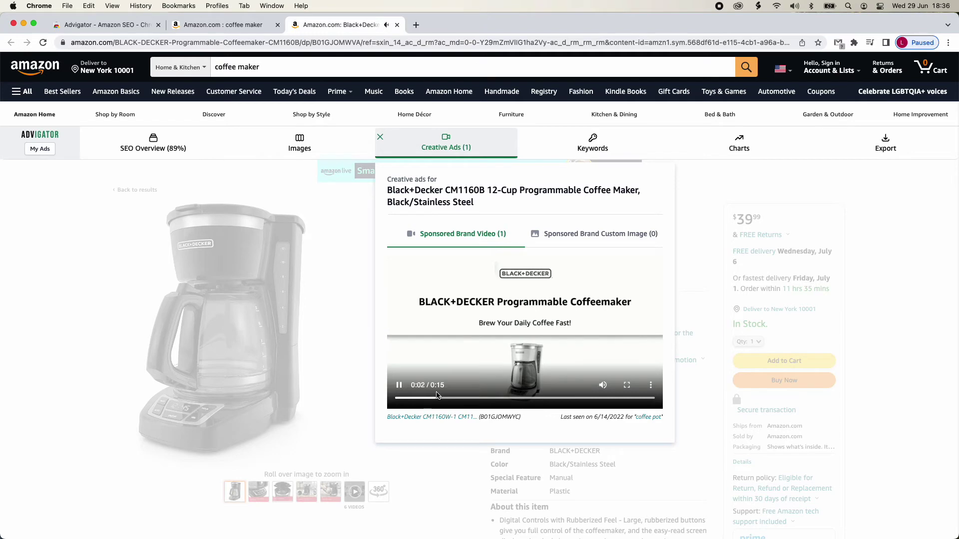
pyautogui.click(593, 147)
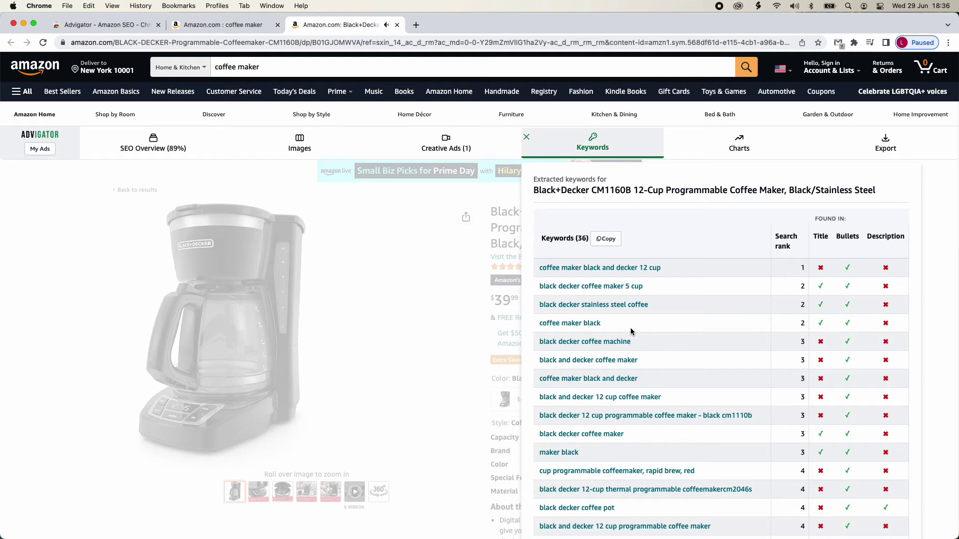
# Review the Keywords (36) list and copy every keyword to the clipboard
pyautogui.scroll(-1, 631, 331)
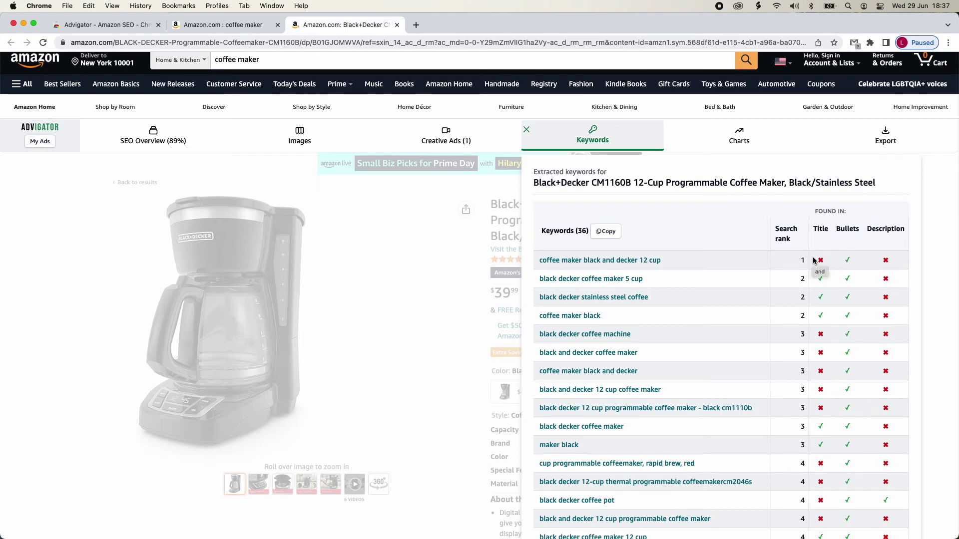
pyautogui.moveTo(883, 261)
pyautogui.click(604, 236)
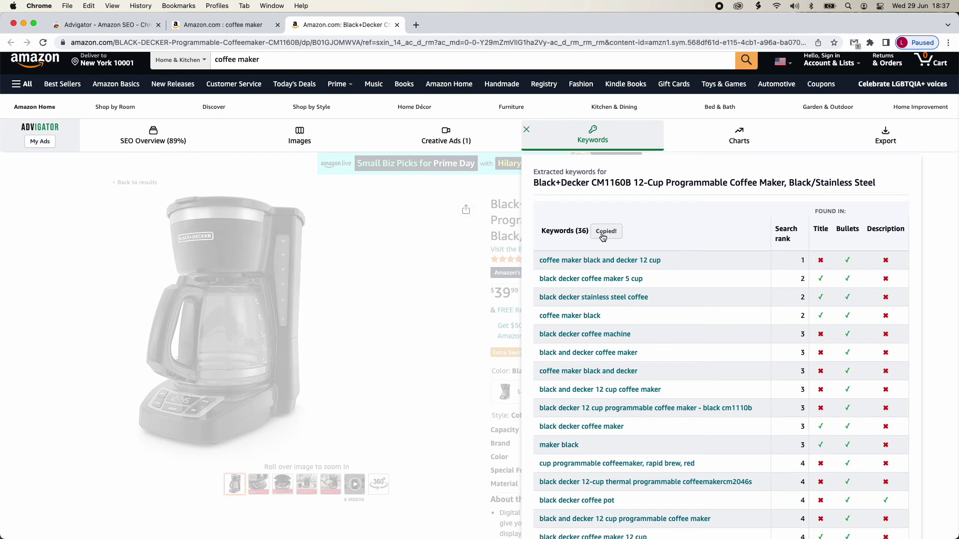
# View the price history chart, switch it to best sellers rank, then open and close Export
pyautogui.click(684, 149)
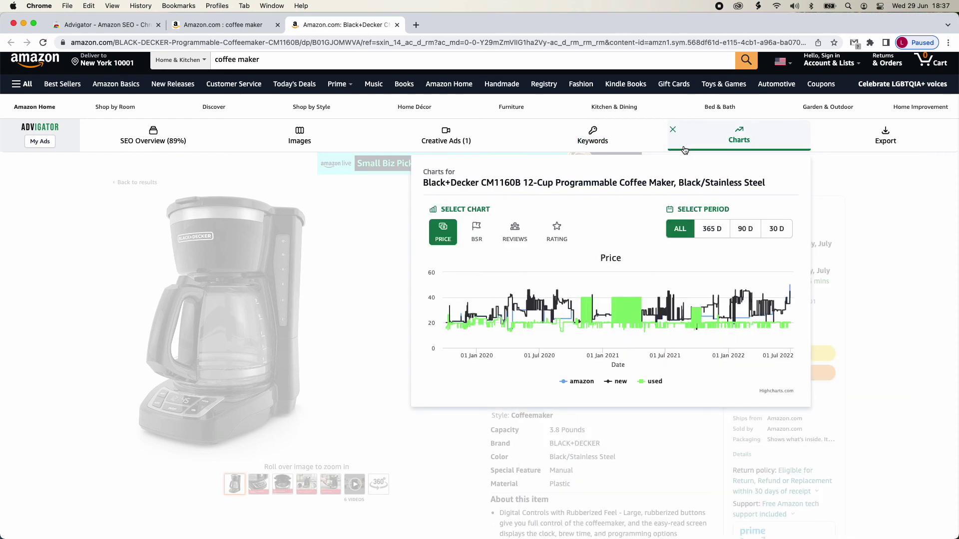
pyautogui.click(481, 233)
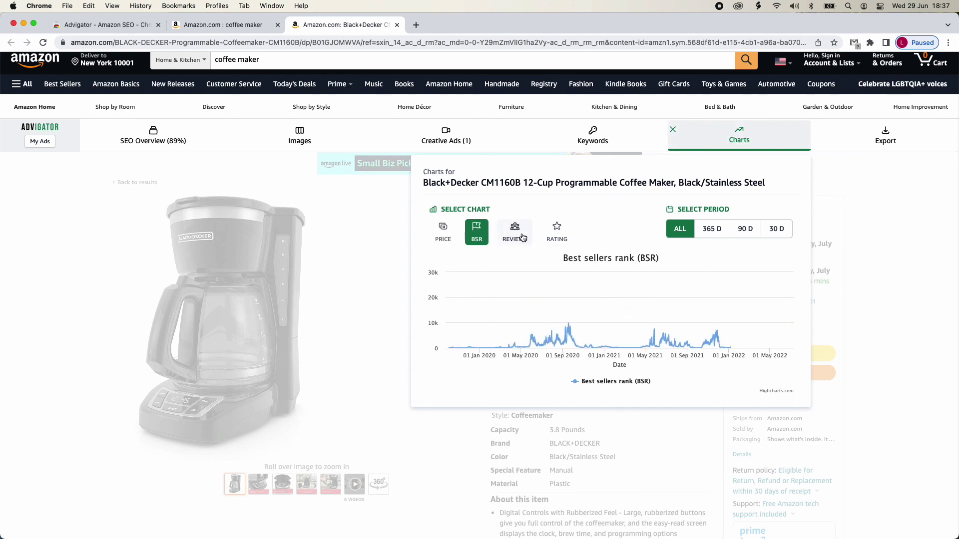
pyautogui.click(834, 142)
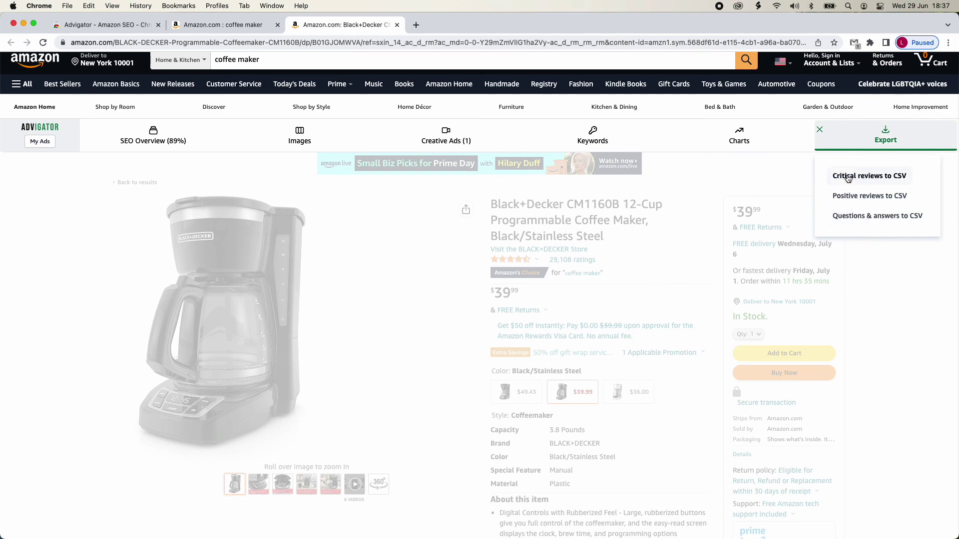
pyautogui.click(851, 144)
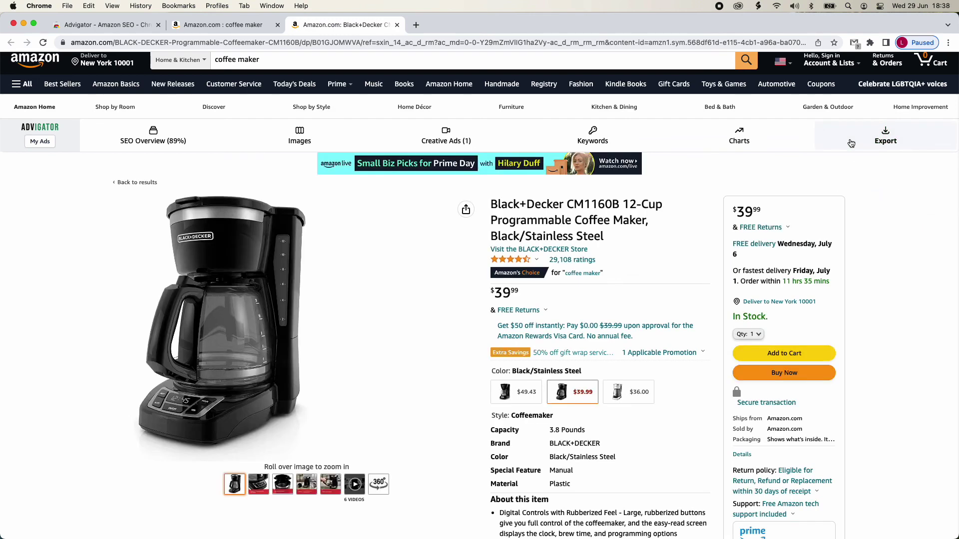